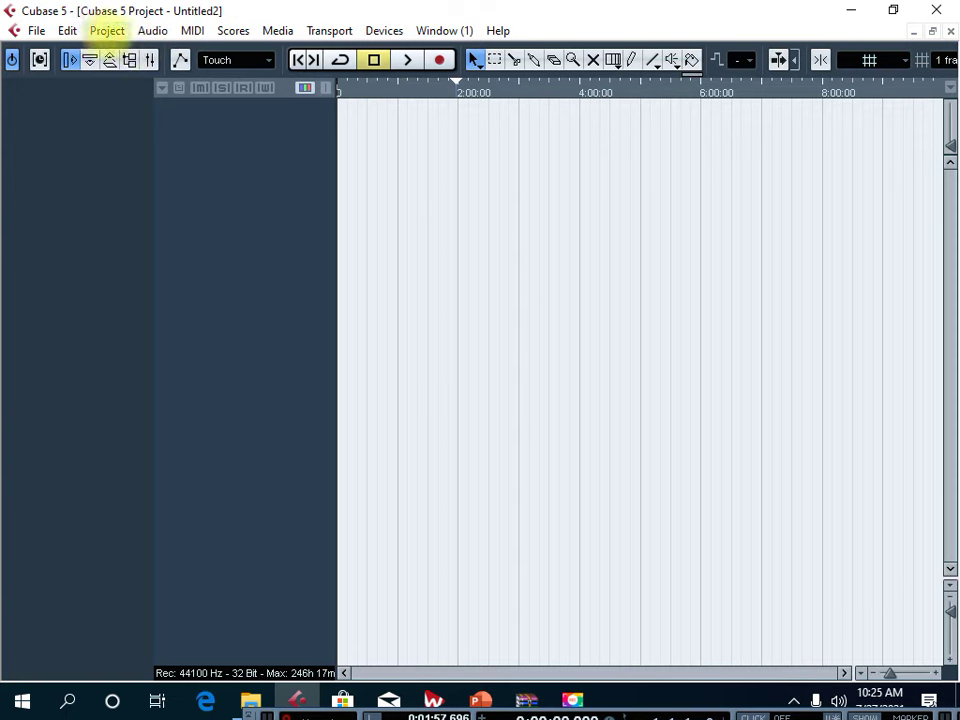
Open the Devices menu in the empty Untitled2 project
click(384, 30)
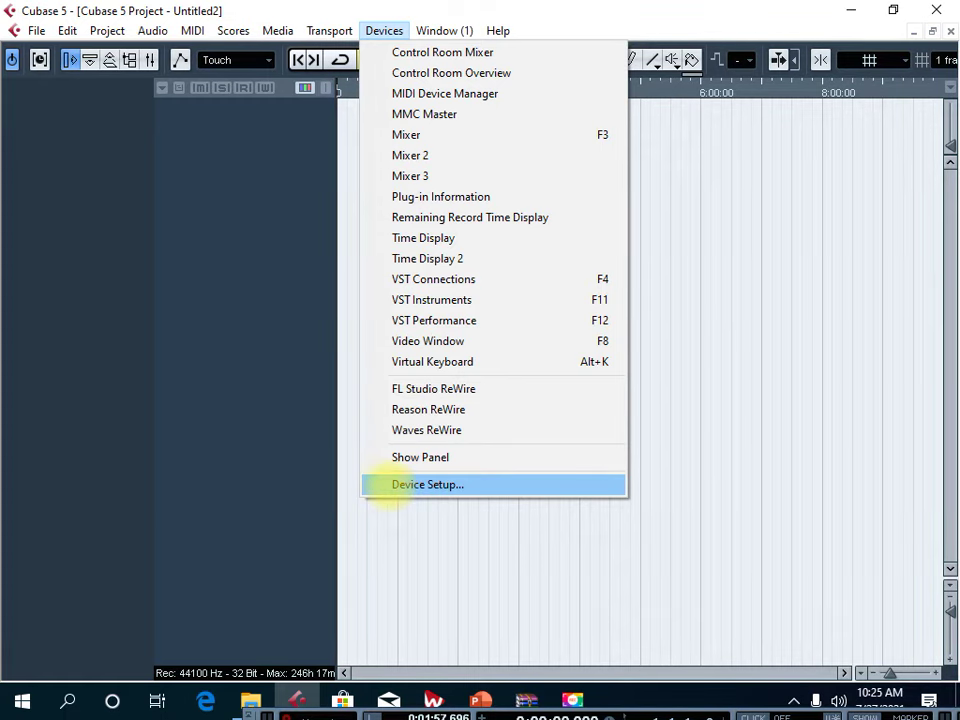
Open Device Setup and select VST Audio System, which uses the UMC ASIO Driver
click(396, 485)
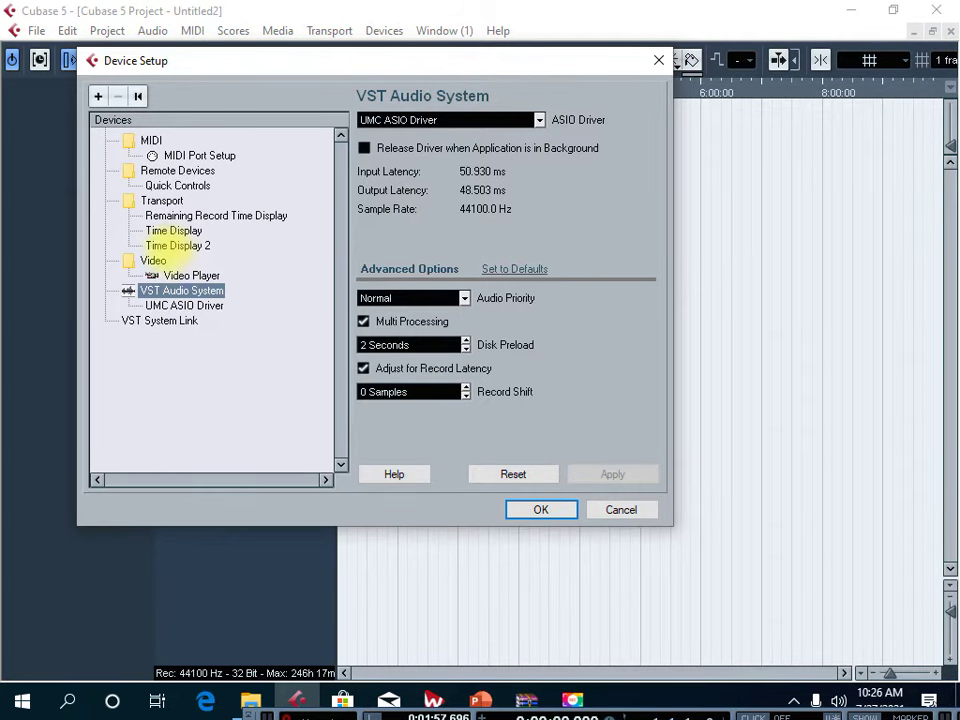
click(173, 230)
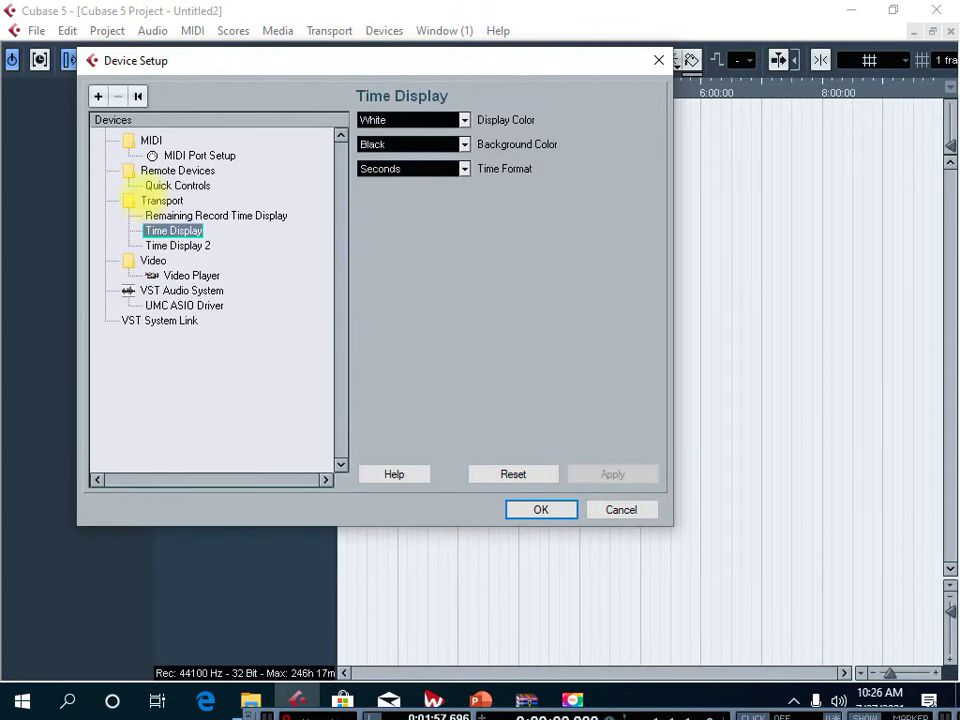
click(162, 200)
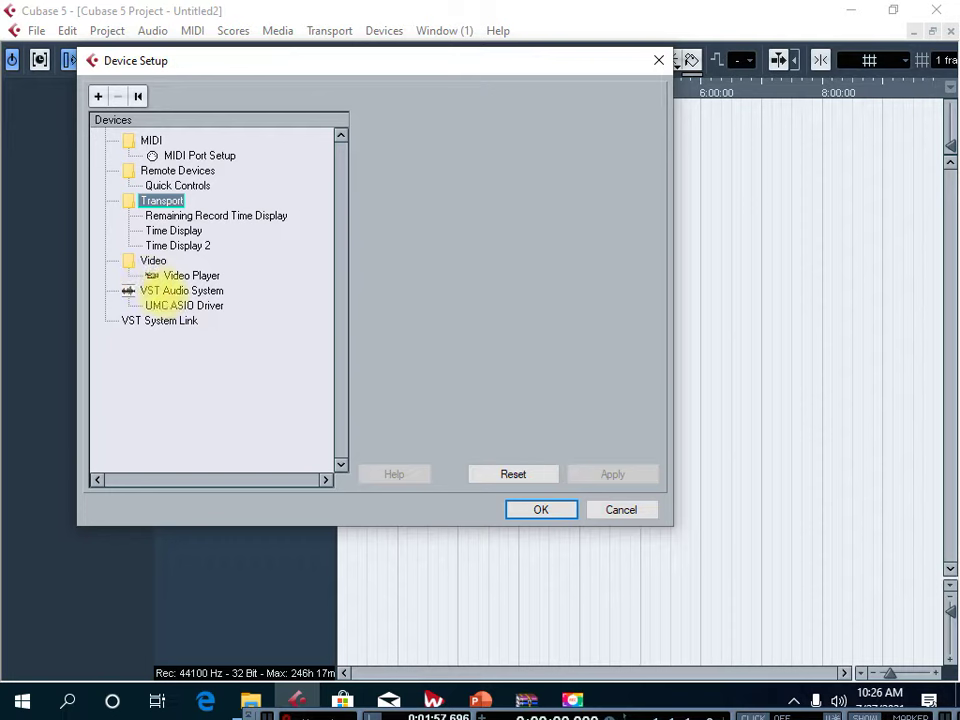
click(172, 290)
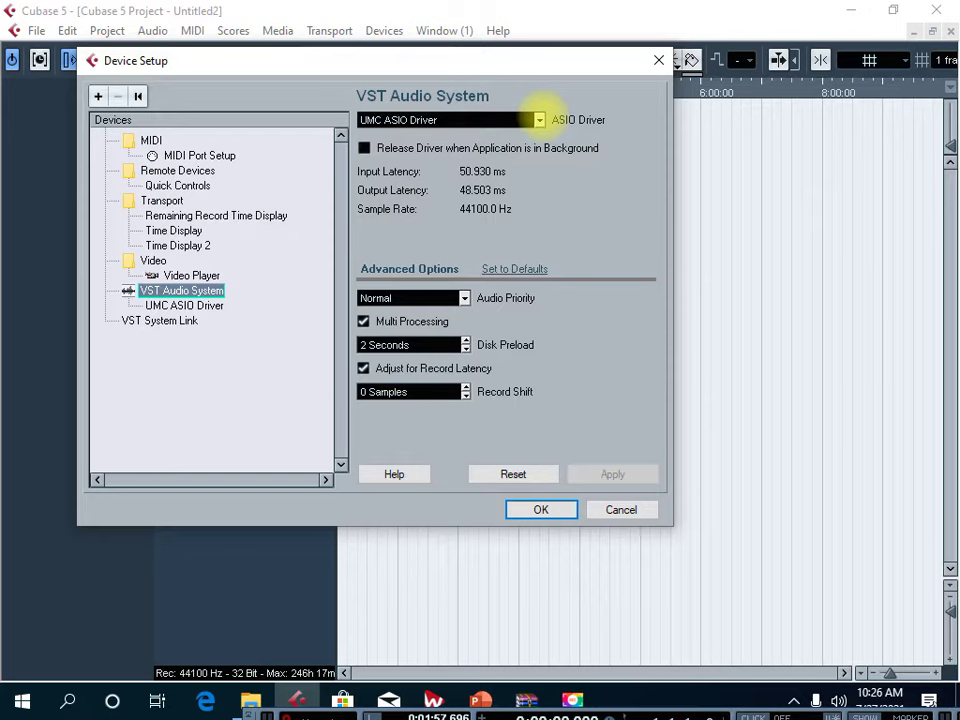
Switch the ASIO driver from UMC ASIO Driver to No Driver, then reopen the driver list
click(540, 120)
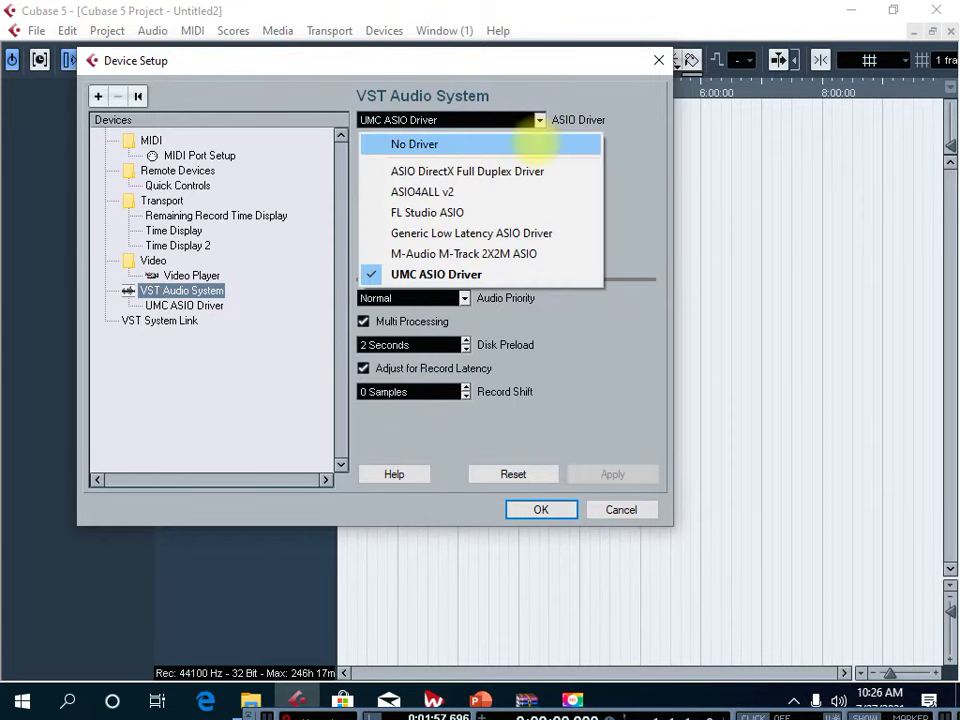
click(537, 145)
click(435, 411)
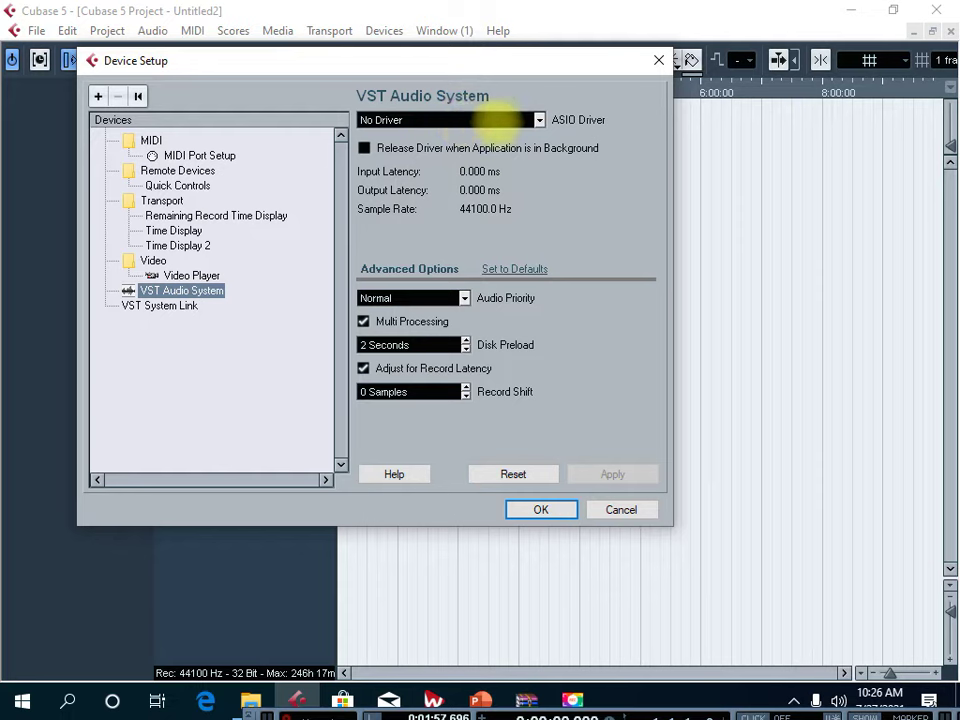
click(539, 120)
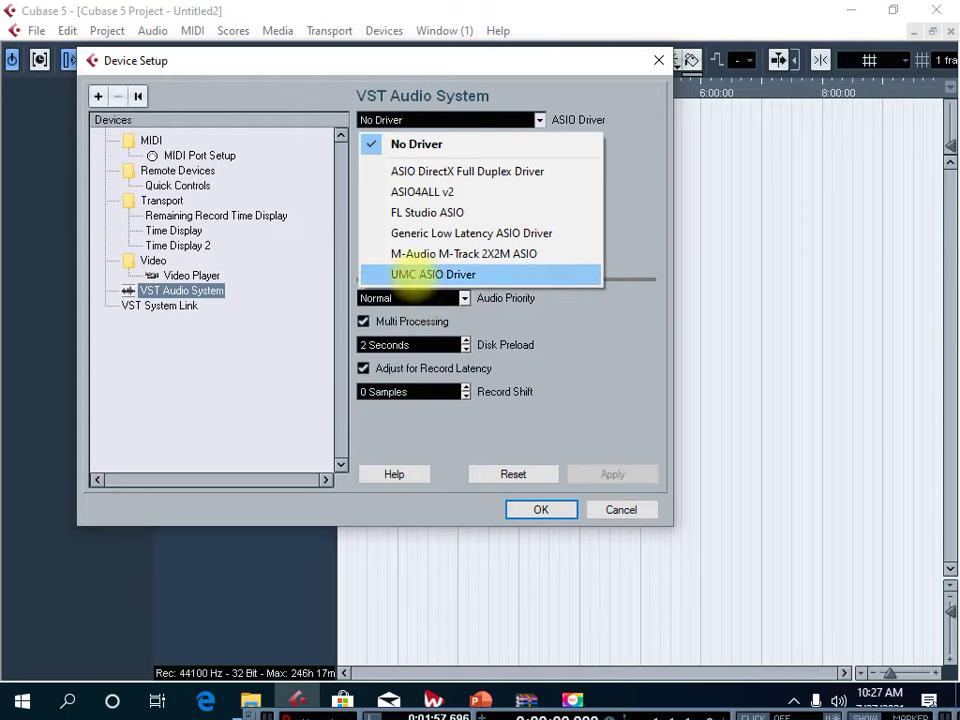
Switch the ASIO driver back to UMC ASIO Driver and close Device Setup with OK
click(410, 276)
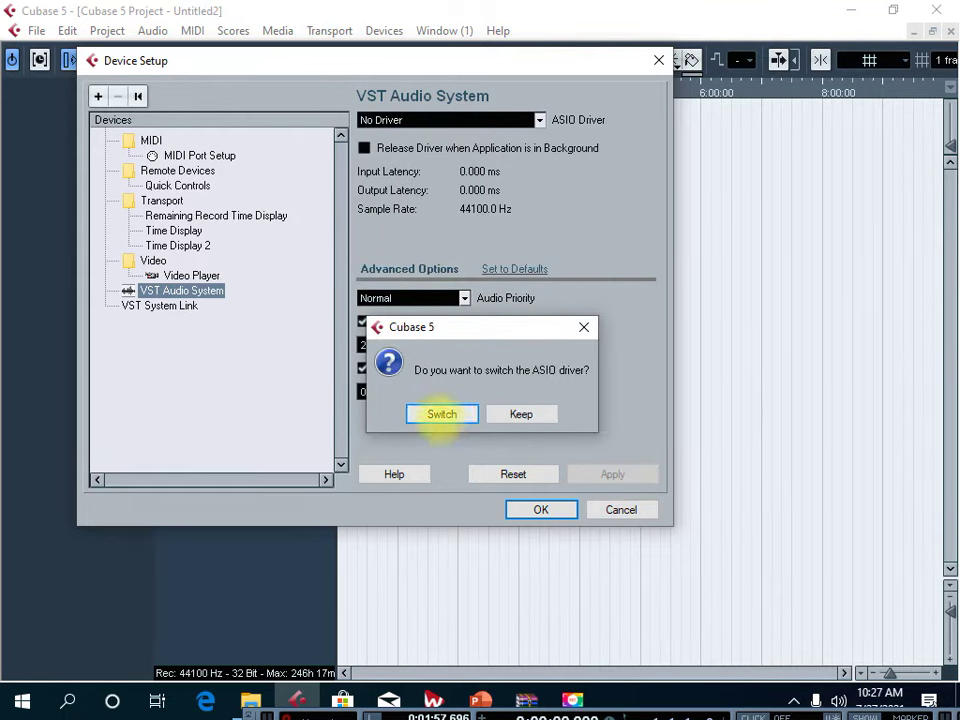
click(441, 413)
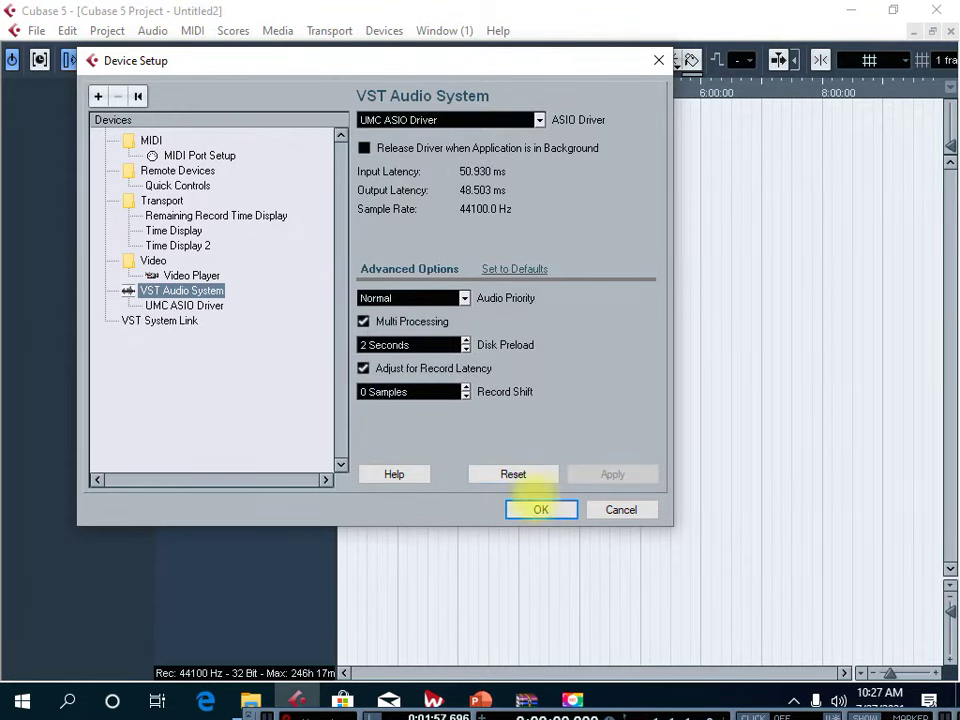
click(540, 509)
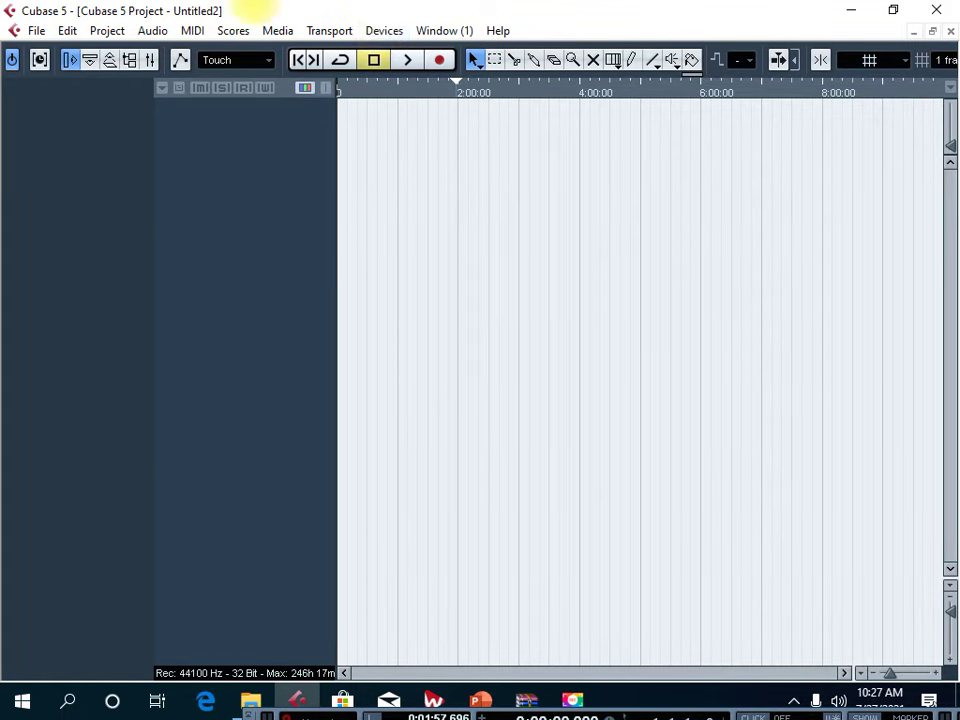
Open VST Connections on the Inputs page, showing Stereo In on In 2 and In 4
click(384, 30)
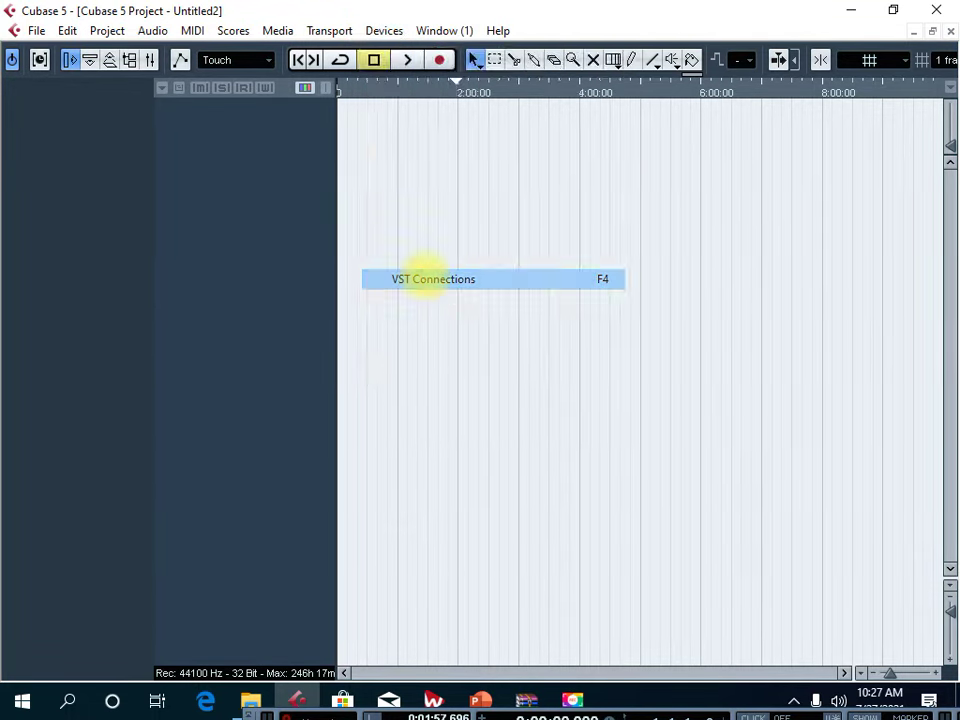
click(433, 281)
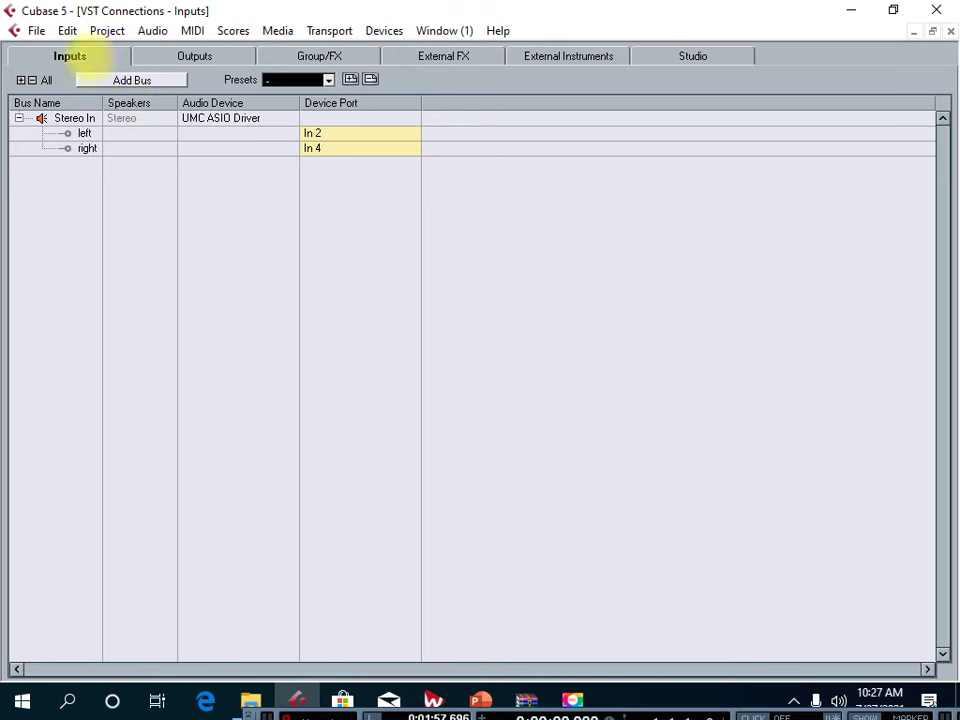
click(193, 55)
click(80, 54)
click(196, 57)
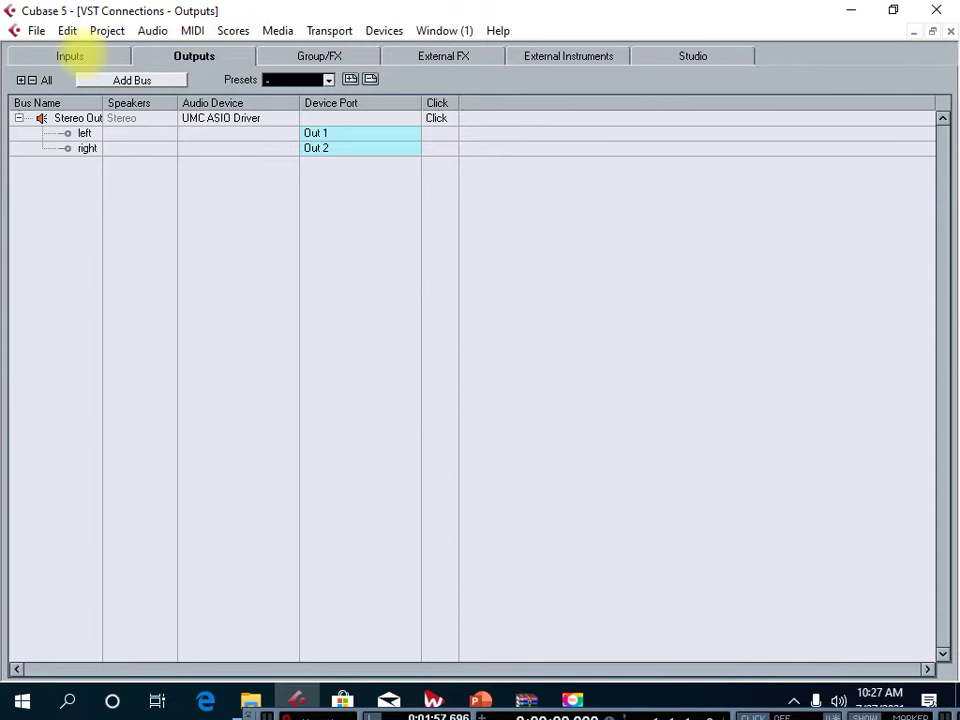
click(72, 56)
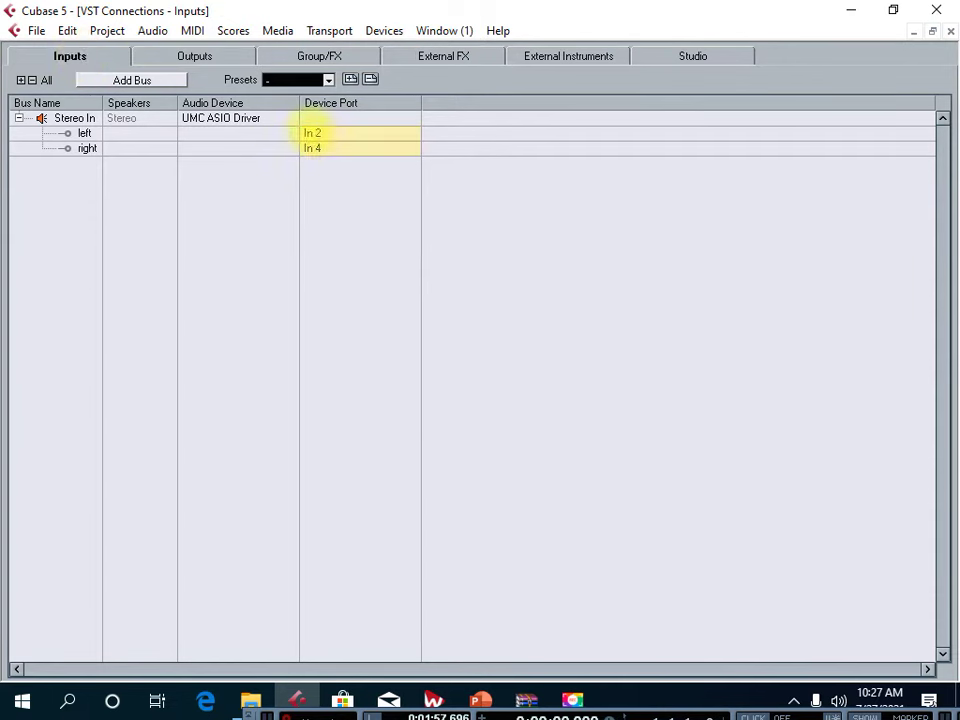
Route Stereo In's left channel to In 1 and its right channel to In 2
click(312, 134)
click(322, 181)
click(312, 148)
click(327, 211)
click(312, 133)
click(326, 182)
click(316, 150)
click(323, 212)
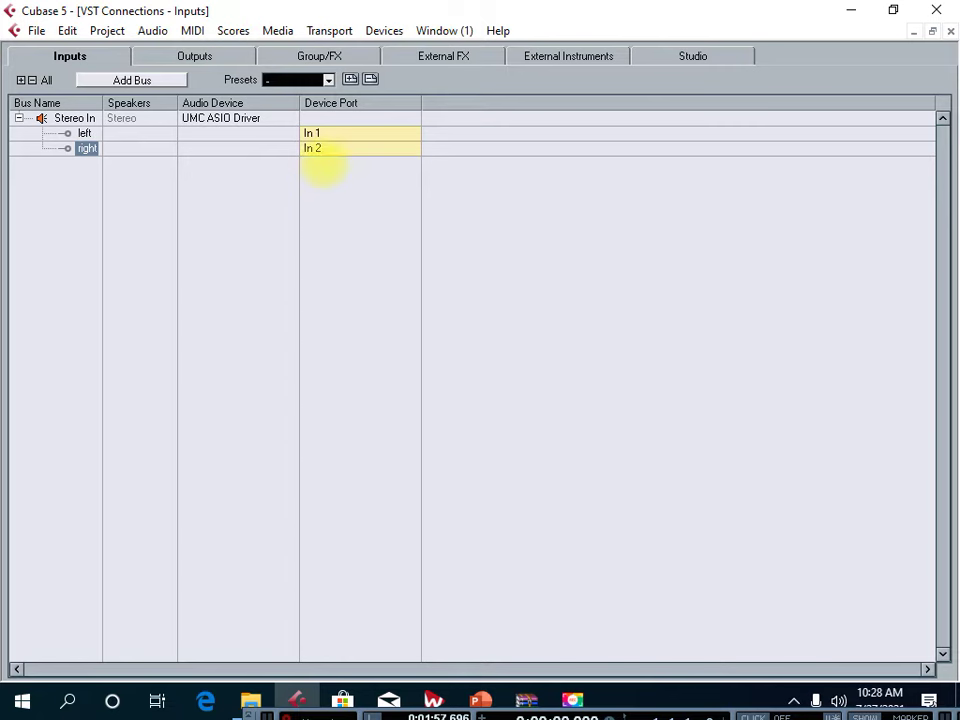
Reroute Stereo In's left channel to In 2, with the right channel on In 1
click(312, 147)
click(314, 134)
click(314, 134)
click(322, 197)
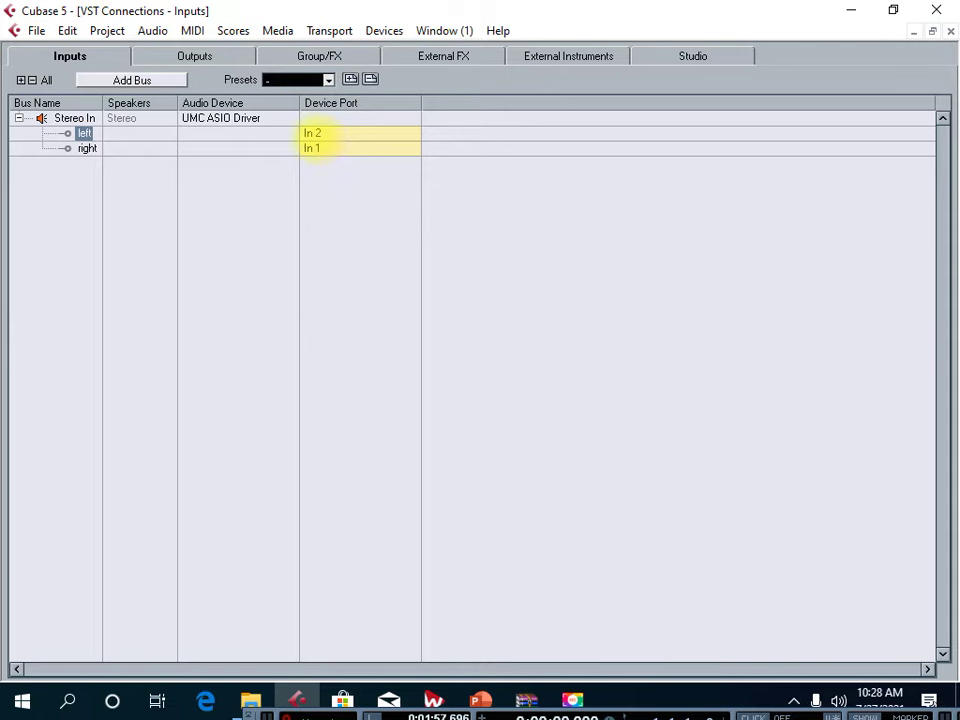
click(315, 135)
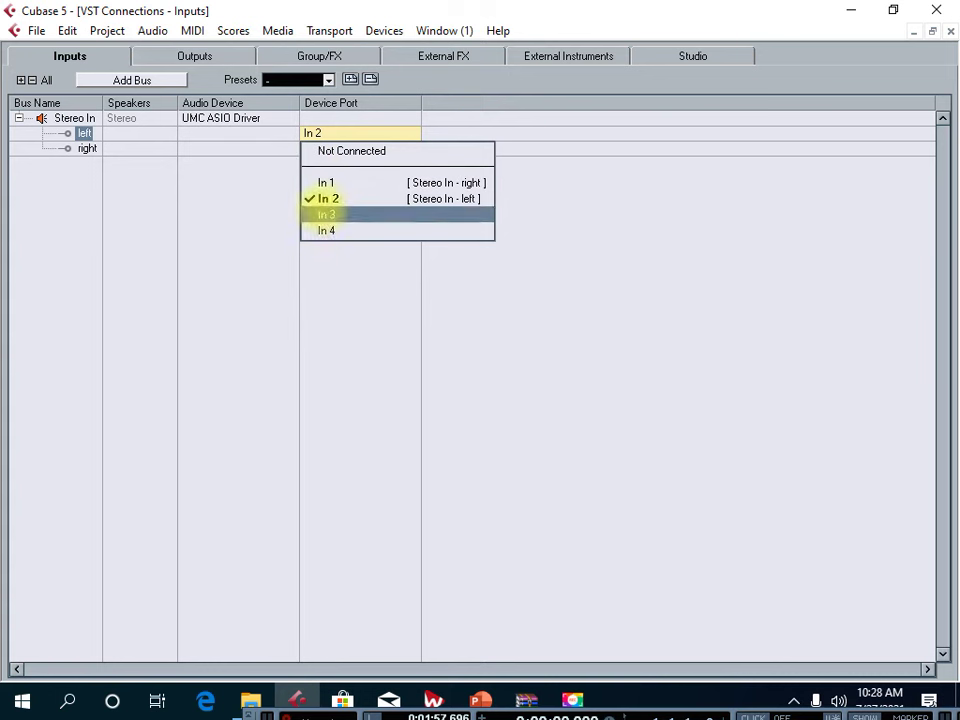
click(325, 196)
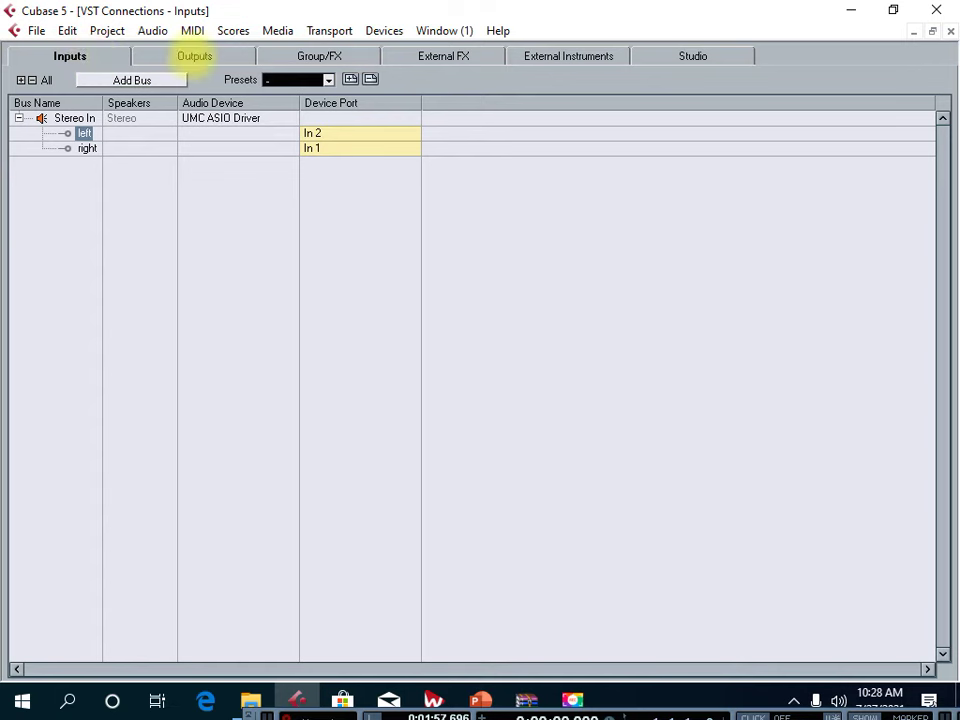
Keep Stereo Out's left port on Out 1 and close VST Connections
click(195, 56)
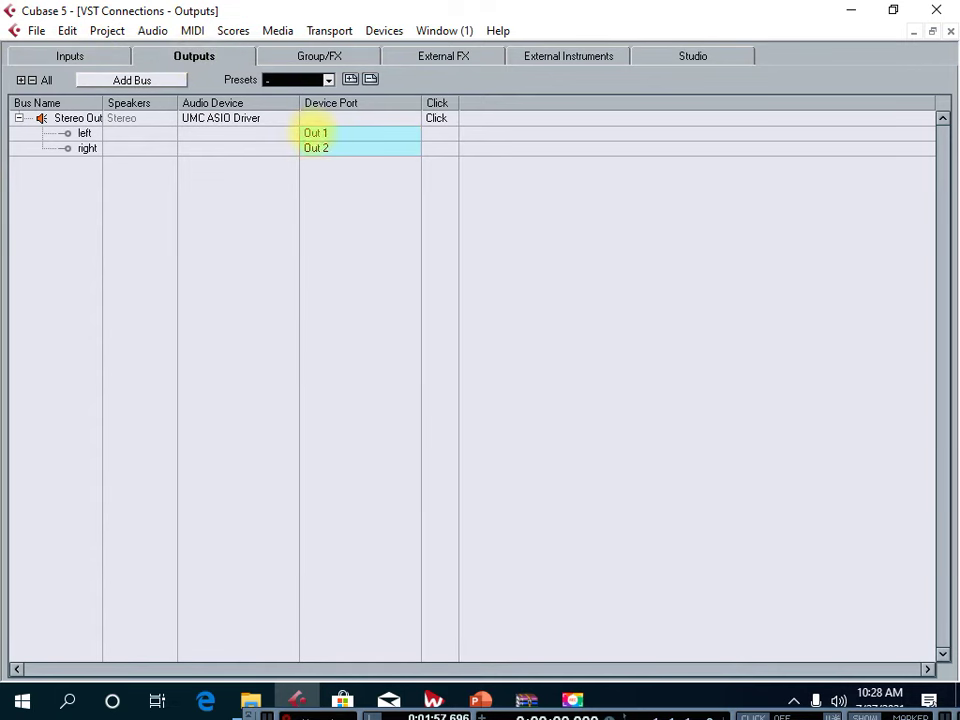
click(313, 134)
click(325, 182)
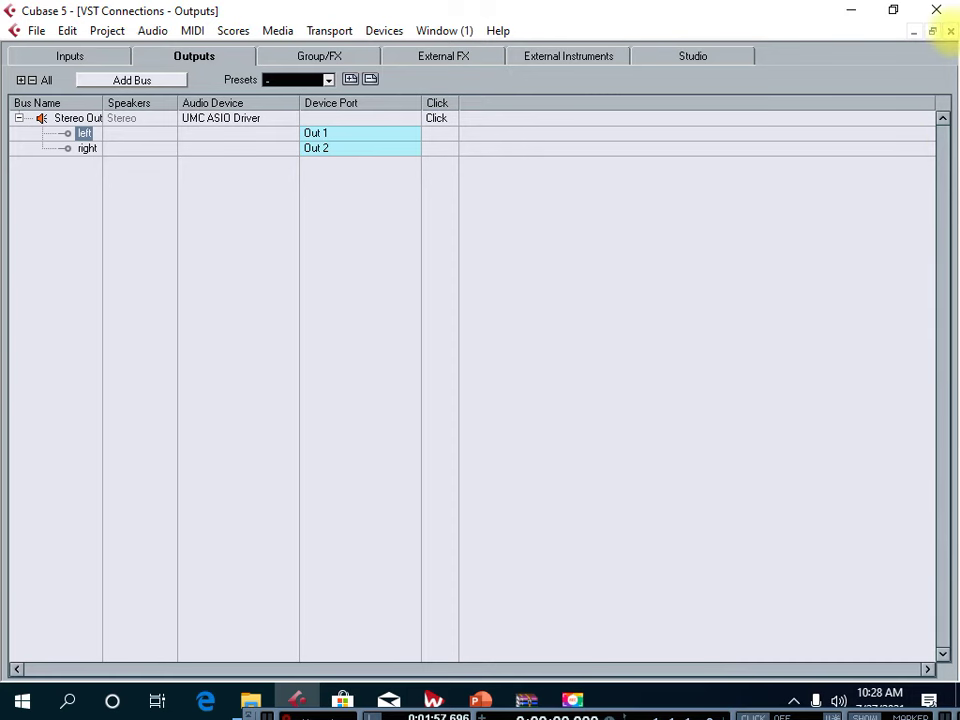
click(950, 31)
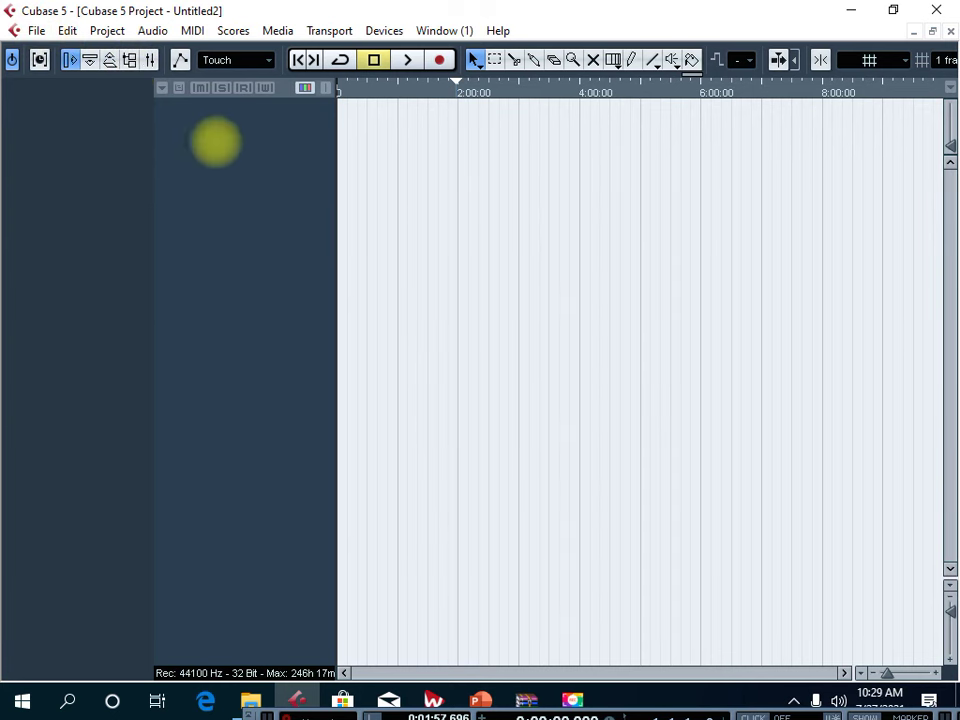
Add one mono audio track, Audio 01, start recording, and make the track taller
right_click(240, 124)
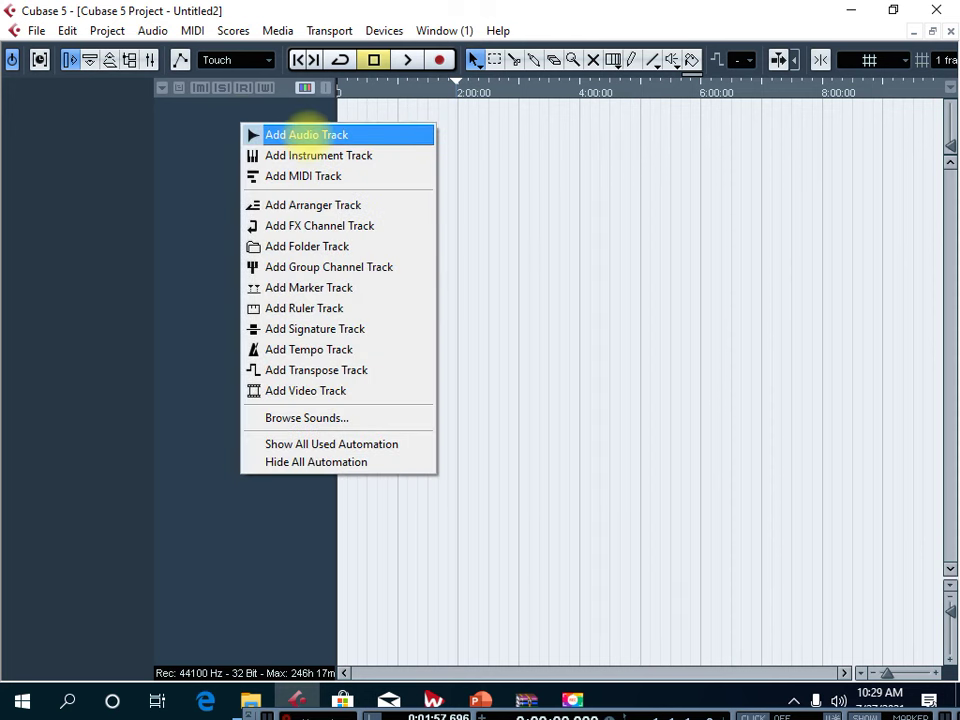
click(305, 134)
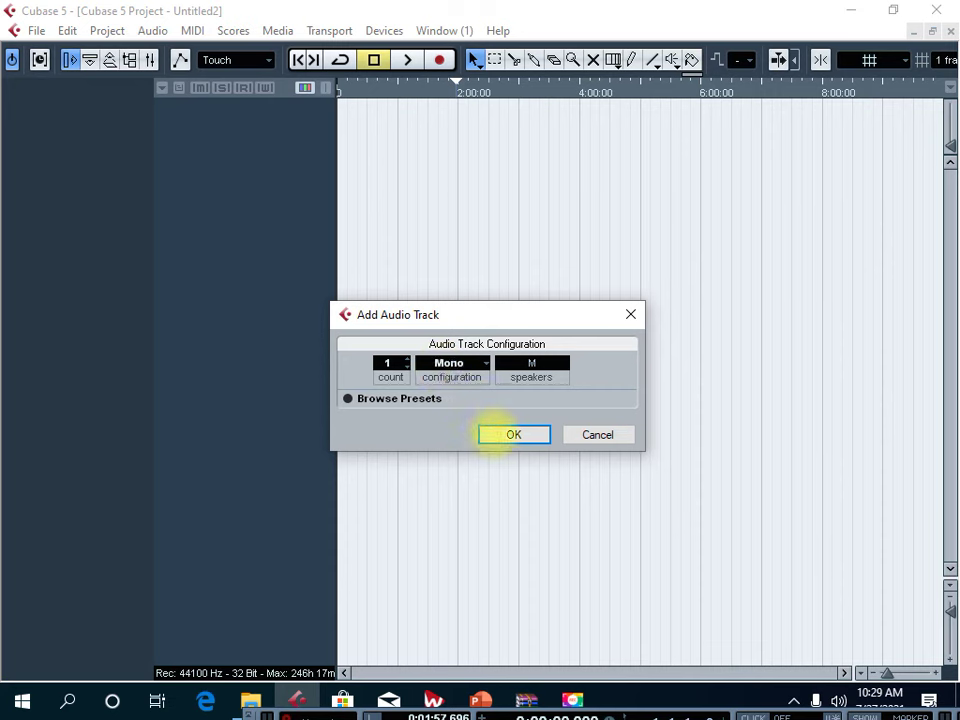
click(500, 434)
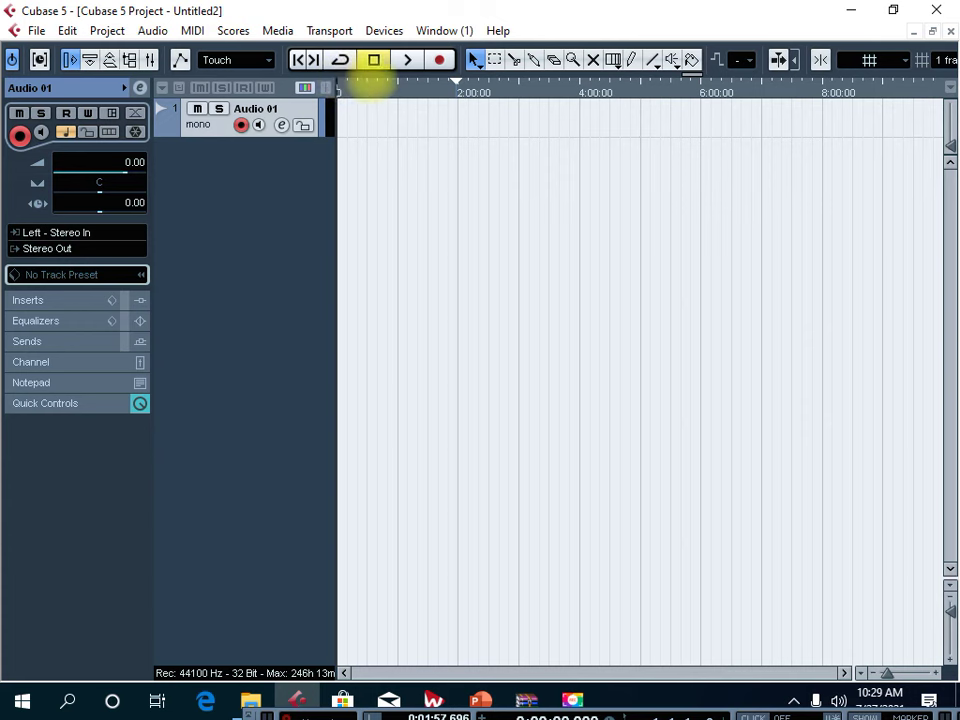
click(439, 59)
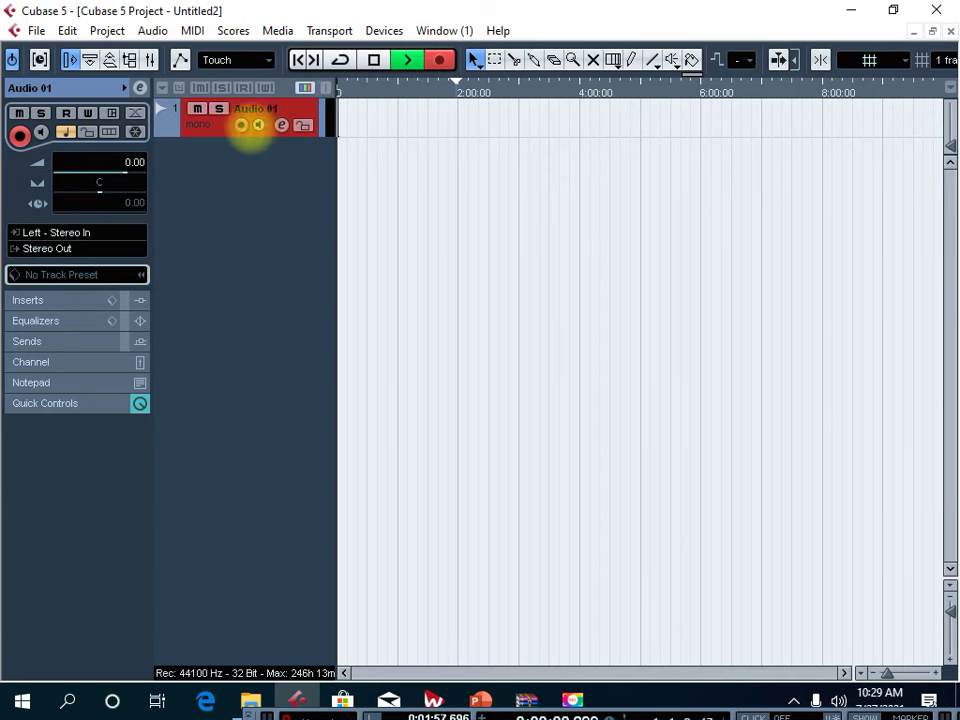
drag(216, 137, 214, 231)
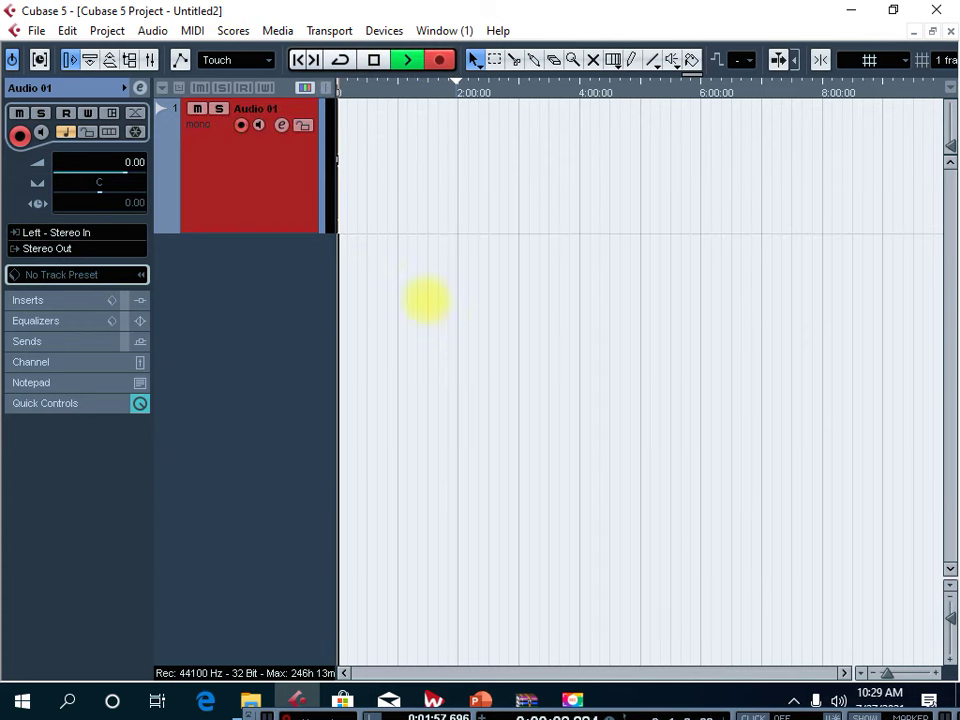